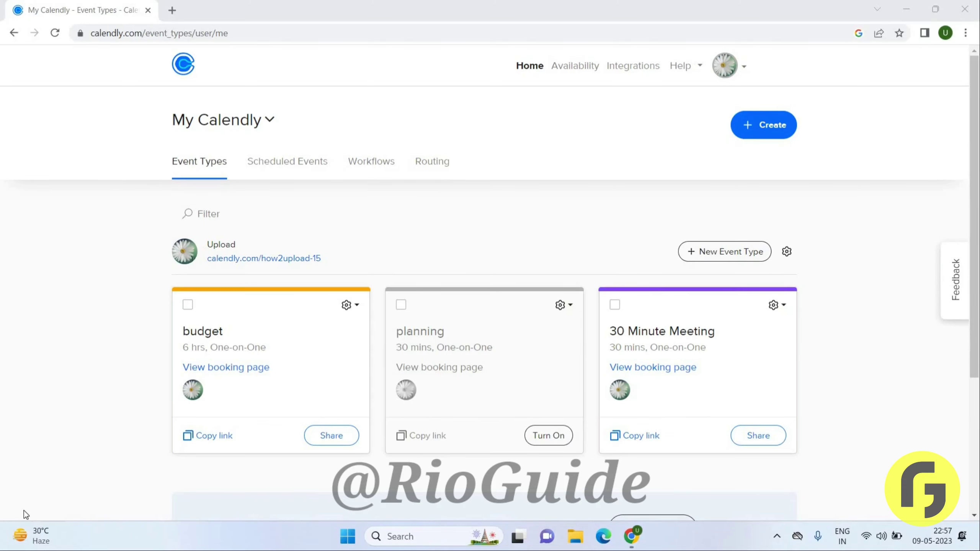
scroll(24, 510, down, 3)
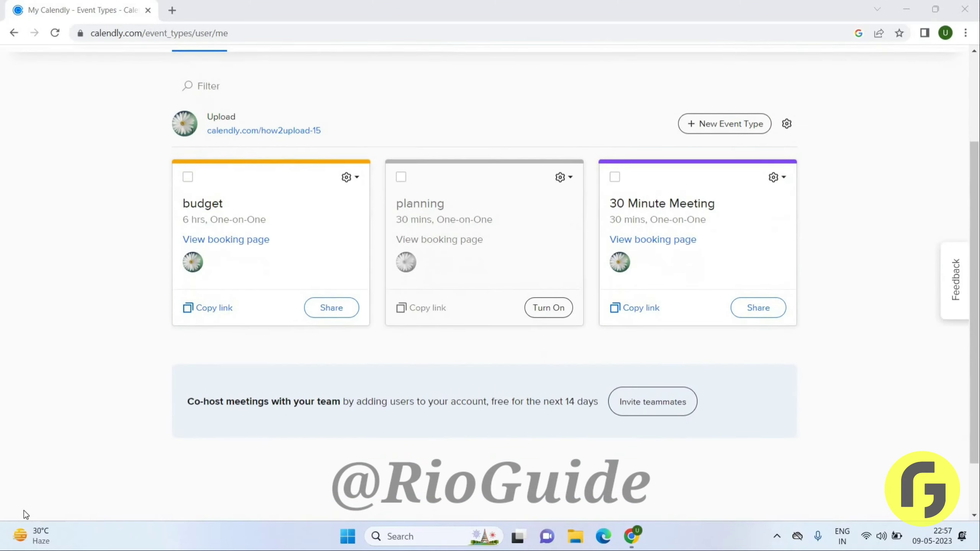
scroll(24, 510, up, 1)
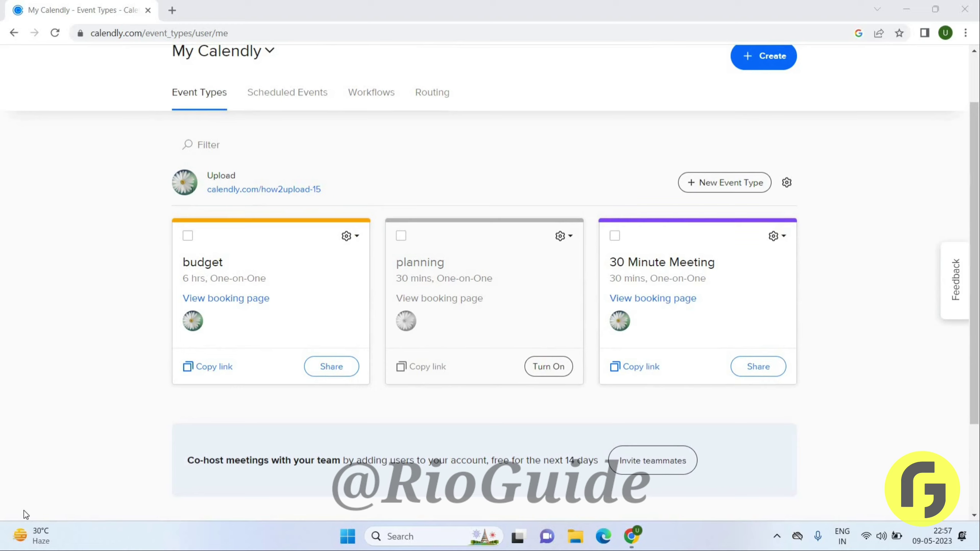
scroll(24, 511, up, 1)
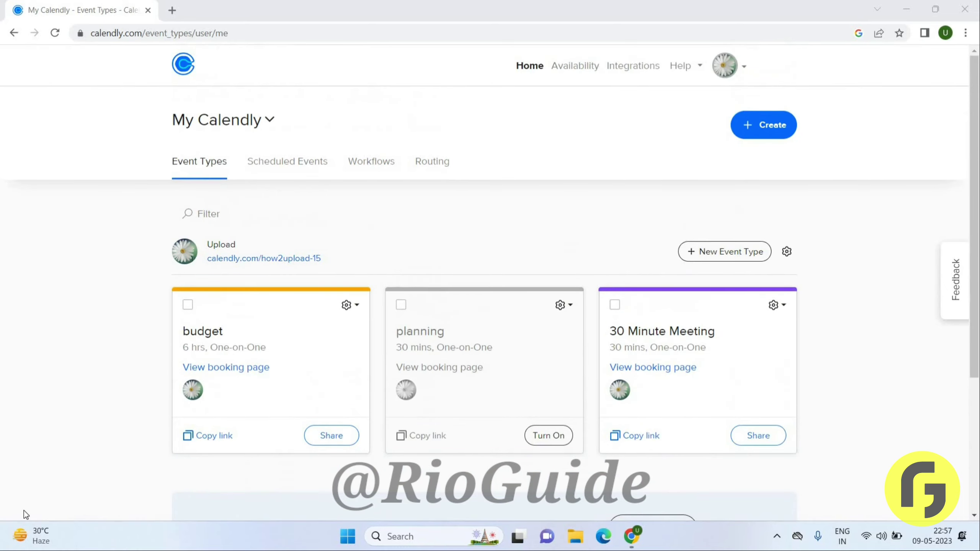
scroll(24, 510, down, 3)
scroll(24, 510, up, 3)
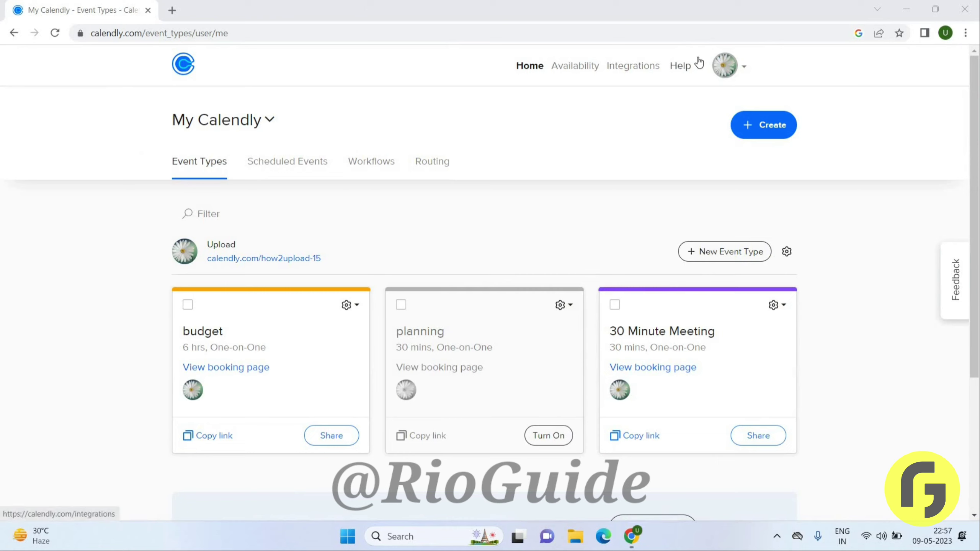
Open Organization Settings from the account menu to view the Shared event types creation setting.
click(727, 71)
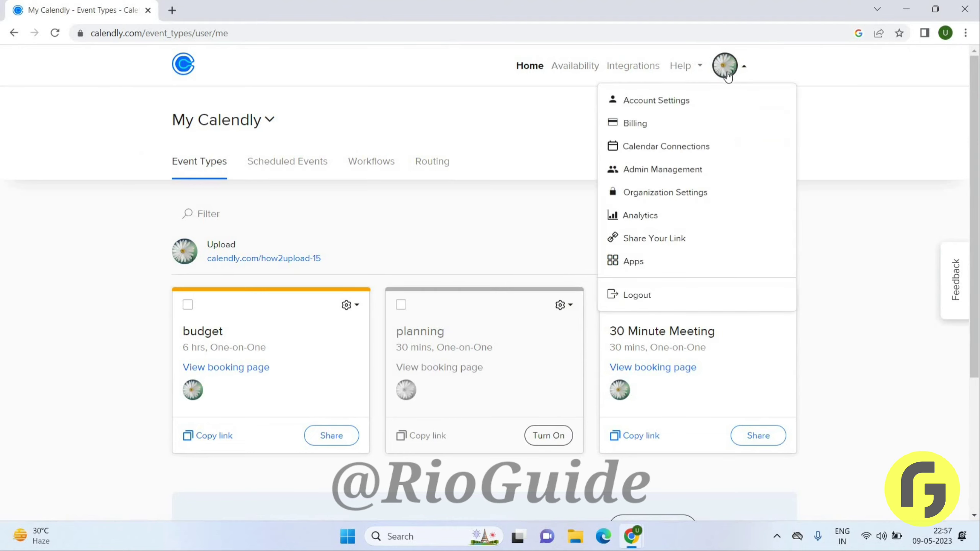
click(646, 195)
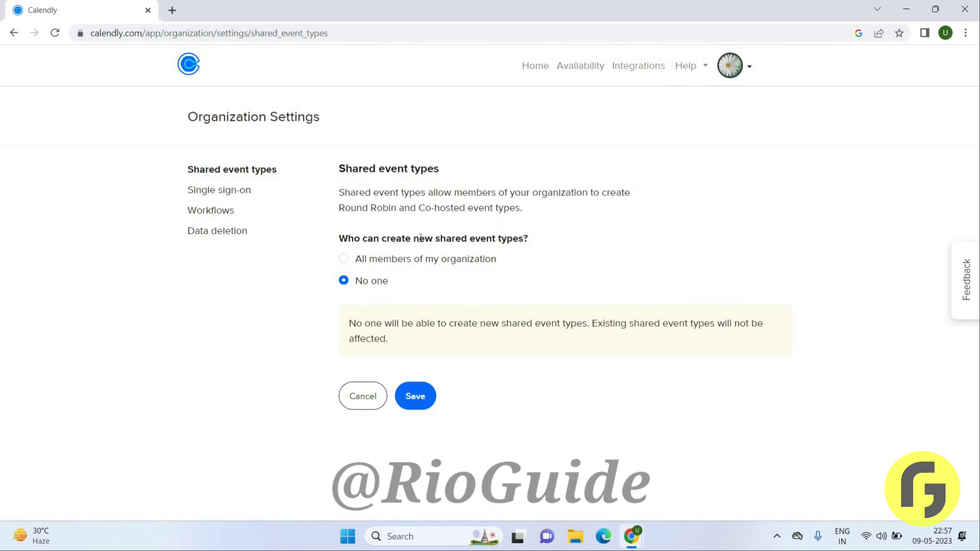
Switch to the Data deletion section and highlight its introductory paragraph.
click(229, 234)
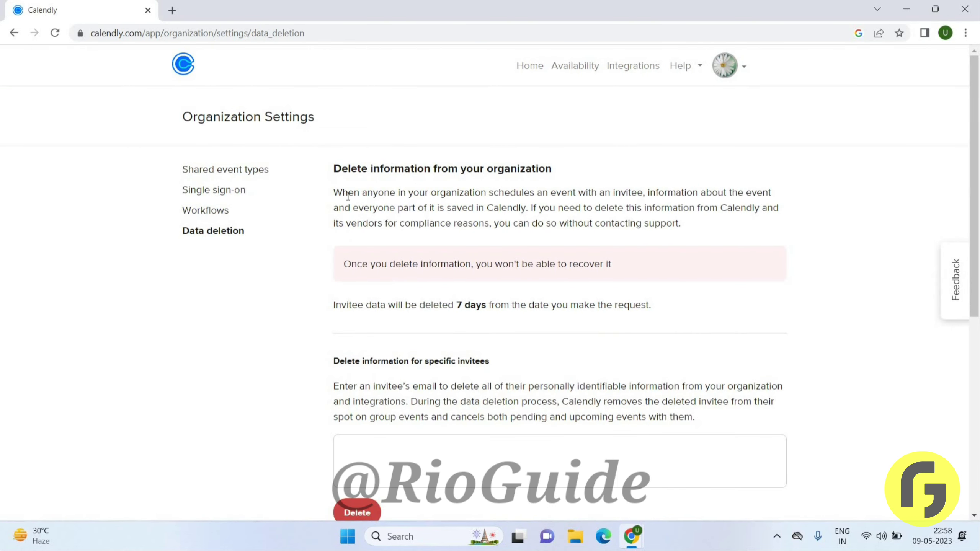
mouse_move(340, 193)
mouse_down()
mouse_move(544, 193)
mouse_move(767, 229)
mouse_up()
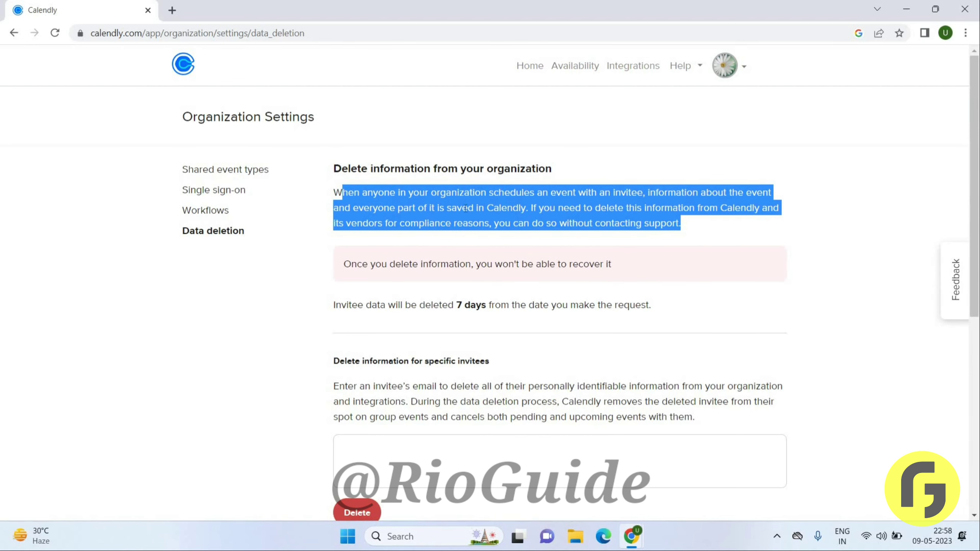
scroll(513, 211, down, 1)
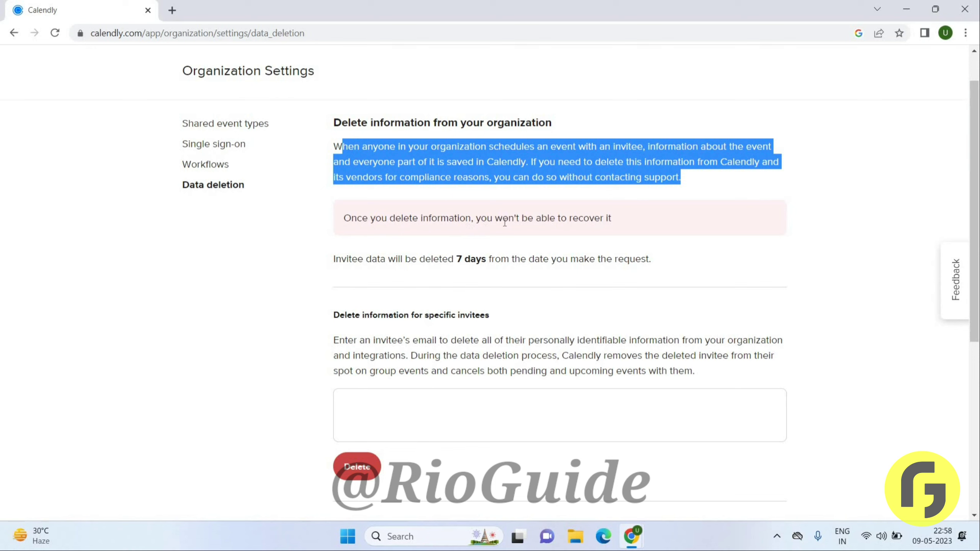
click(608, 222)
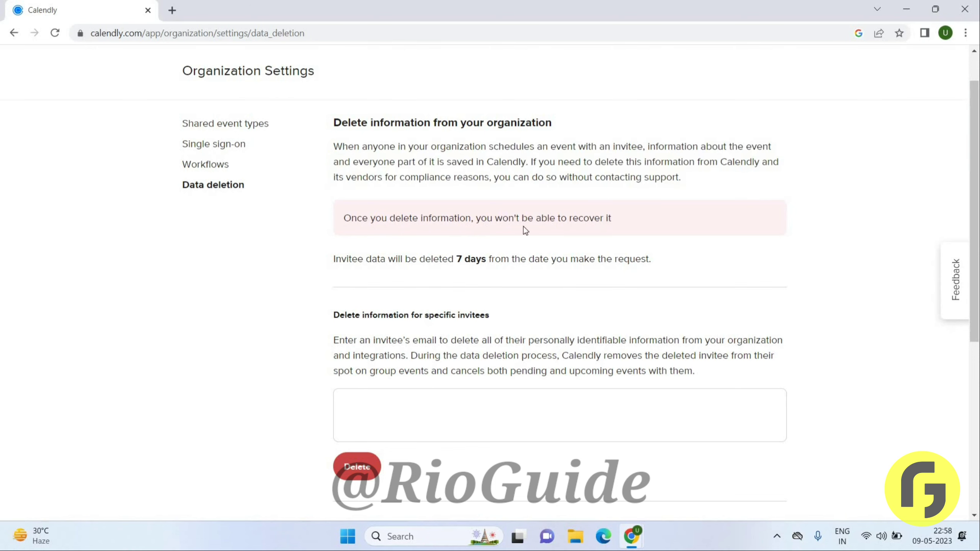
Highlight the recovery warning and the notice that invitee data is deleted after 7 days.
double_click(353, 217)
double_click(403, 217)
drag(413, 220, 612, 219)
click(672, 227)
drag(406, 261, 623, 282)
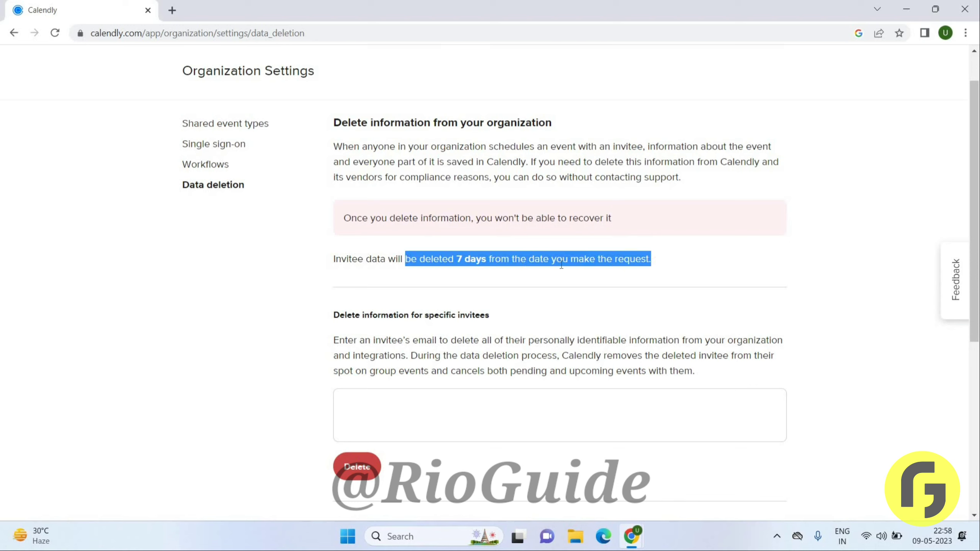
scroll(585, 291, down, 2)
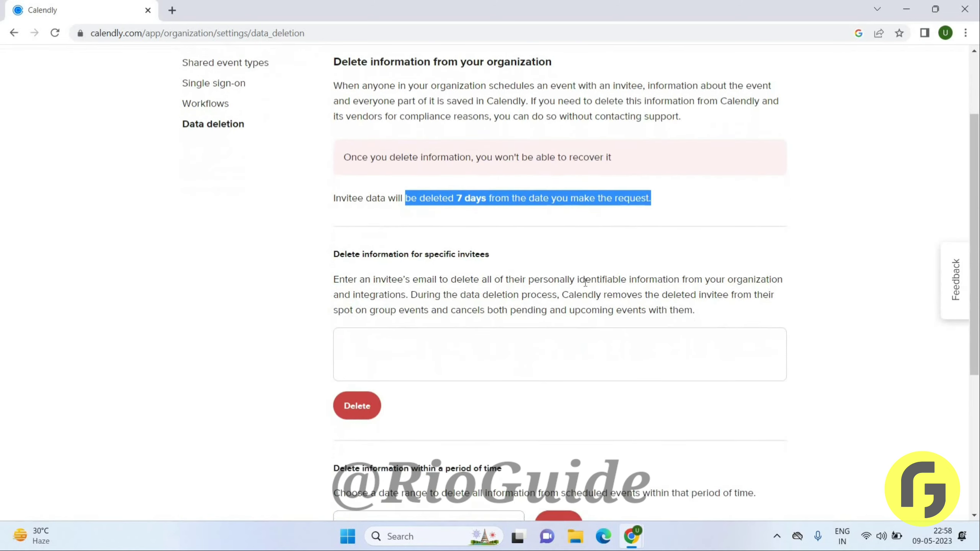
scroll(585, 282, down, 1)
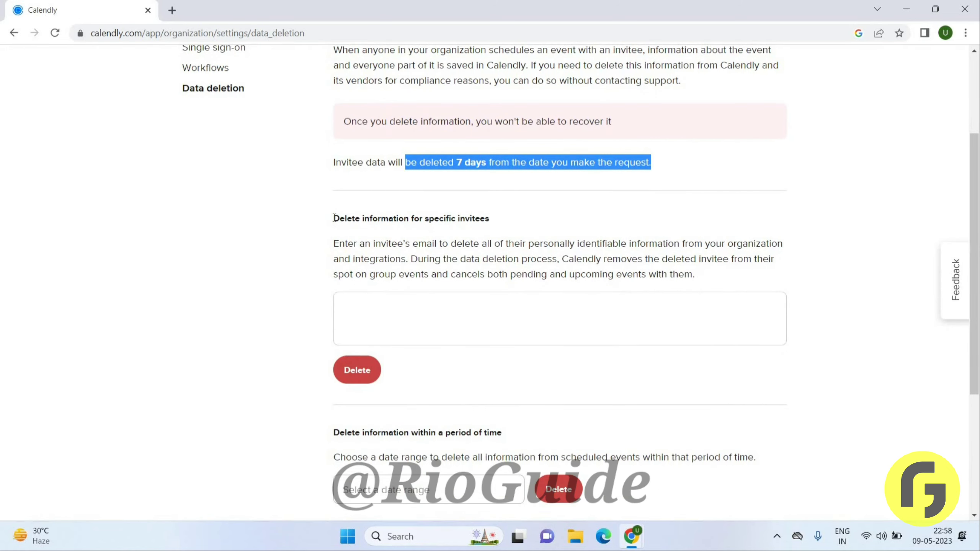
double_click(335, 218)
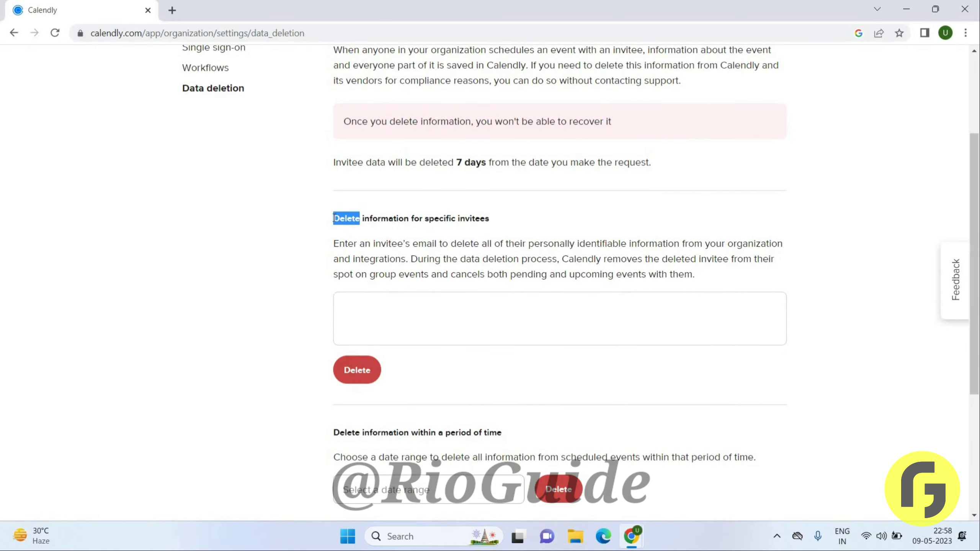
click(398, 232)
mouse_move(391, 243)
mouse_down()
mouse_move(354, 243)
mouse_move(686, 287)
mouse_up()
key(ctrl+a)
click(398, 245)
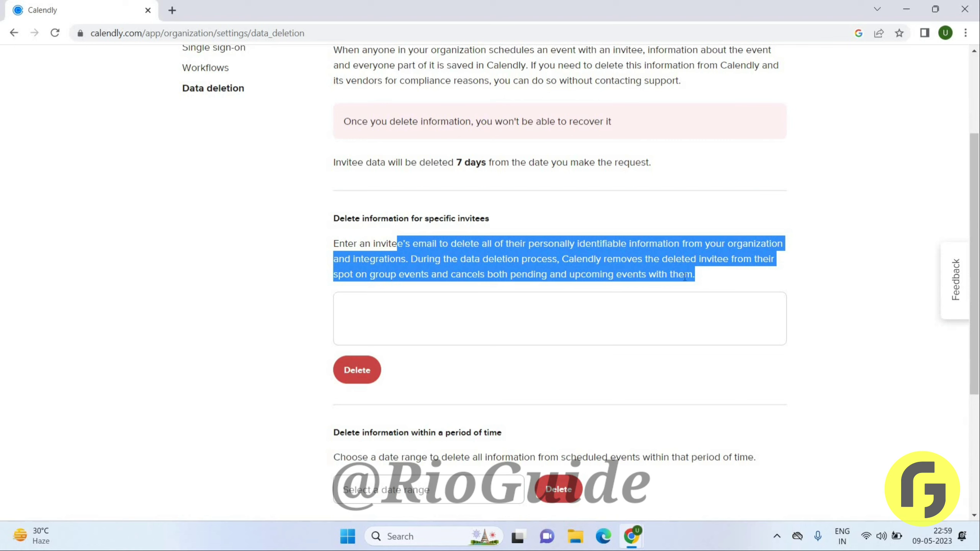
click(537, 322)
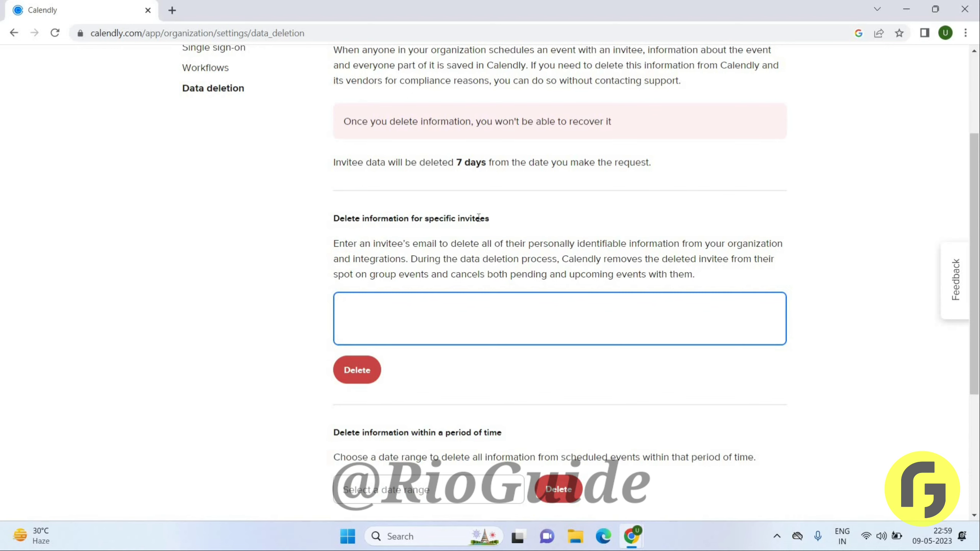
scroll(464, 315, down, 1)
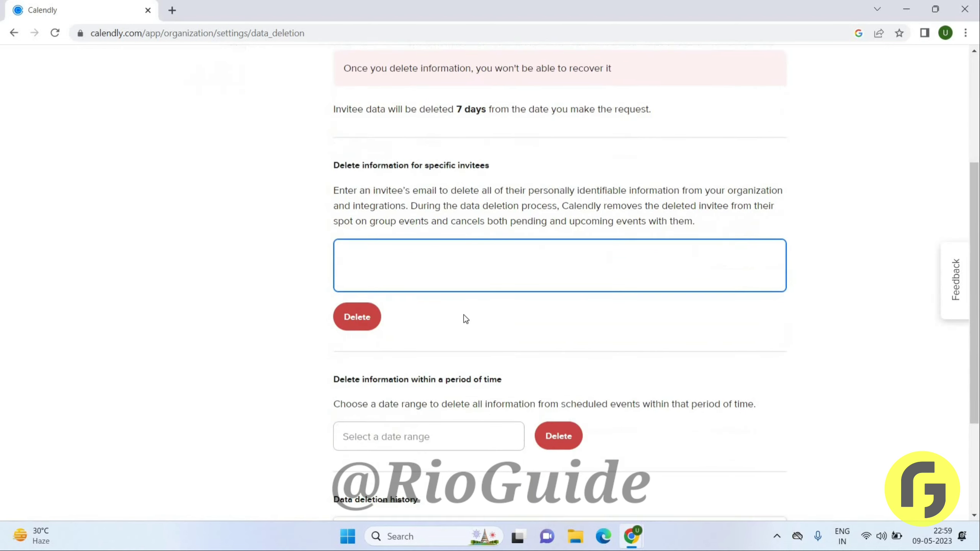
scroll(464, 314, down, 1)
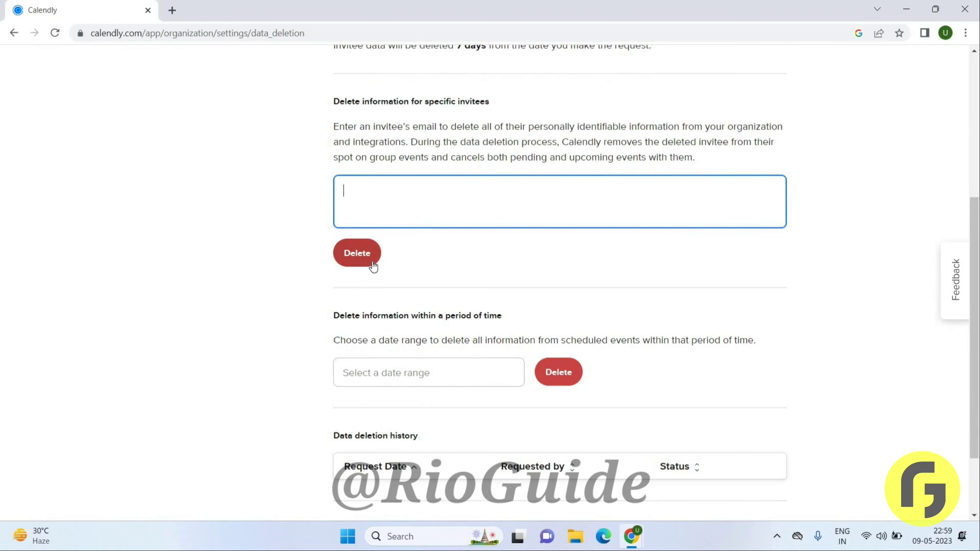
scroll(373, 264, down, 2)
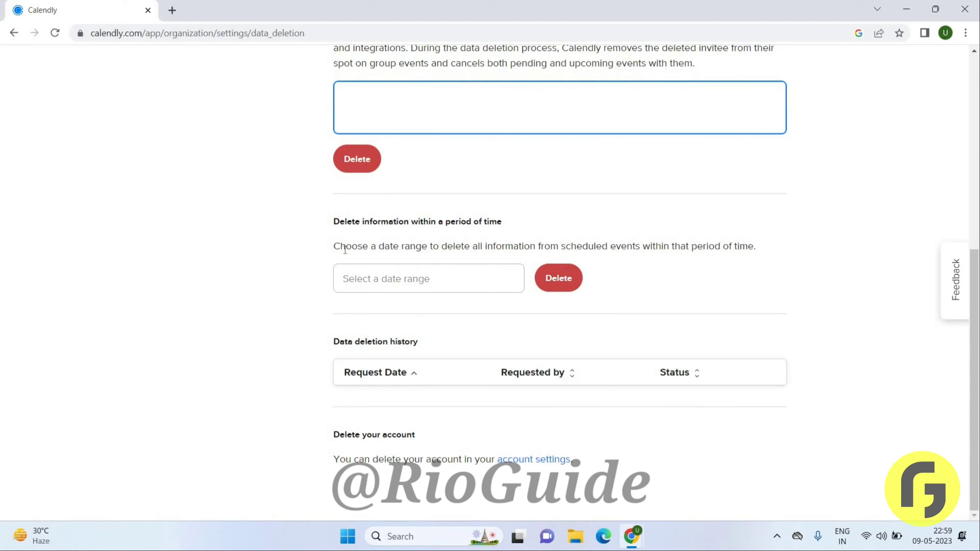
drag(341, 247, 583, 245)
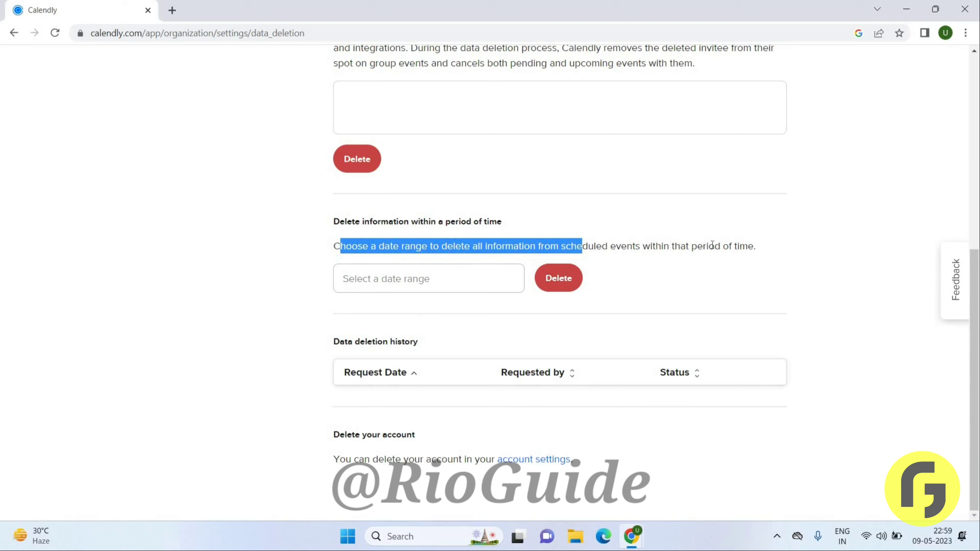
click(695, 287)
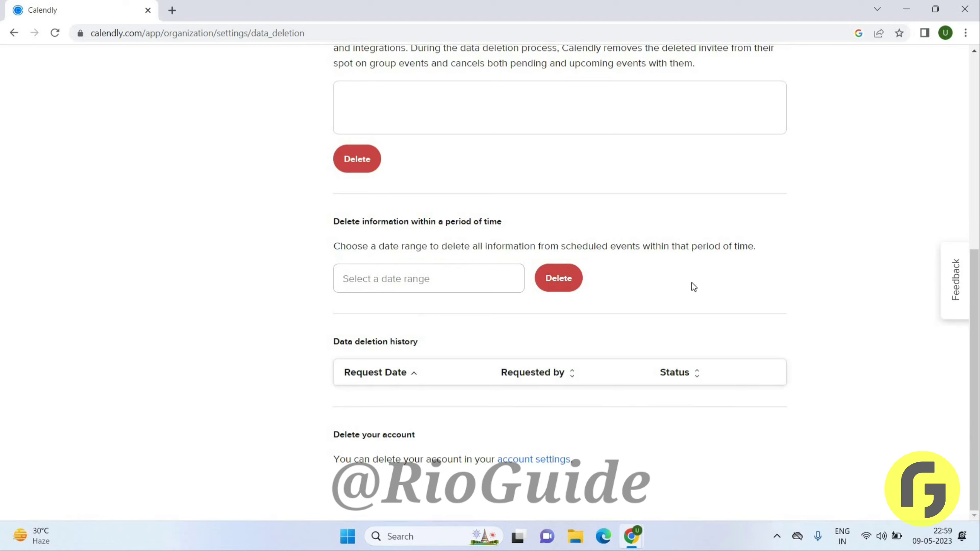
click(447, 279)
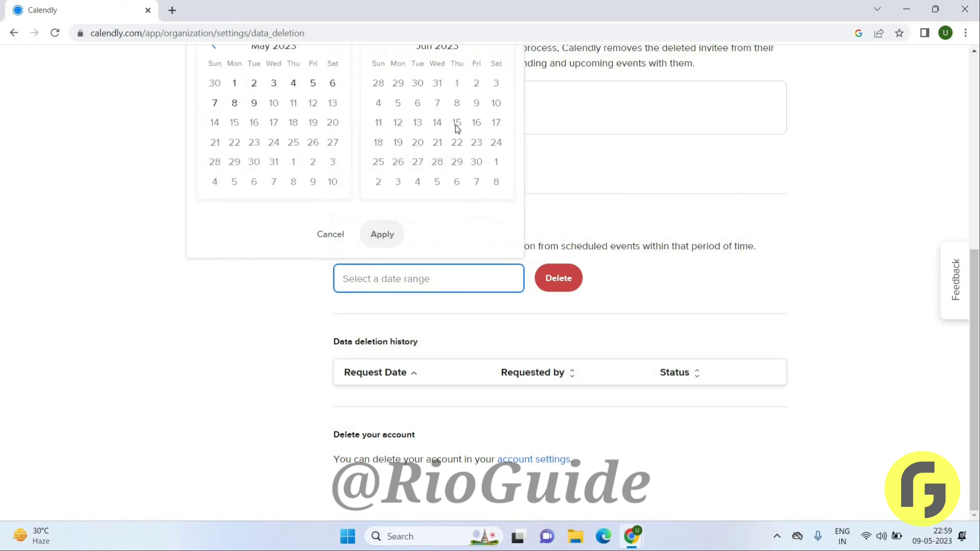
click(322, 124)
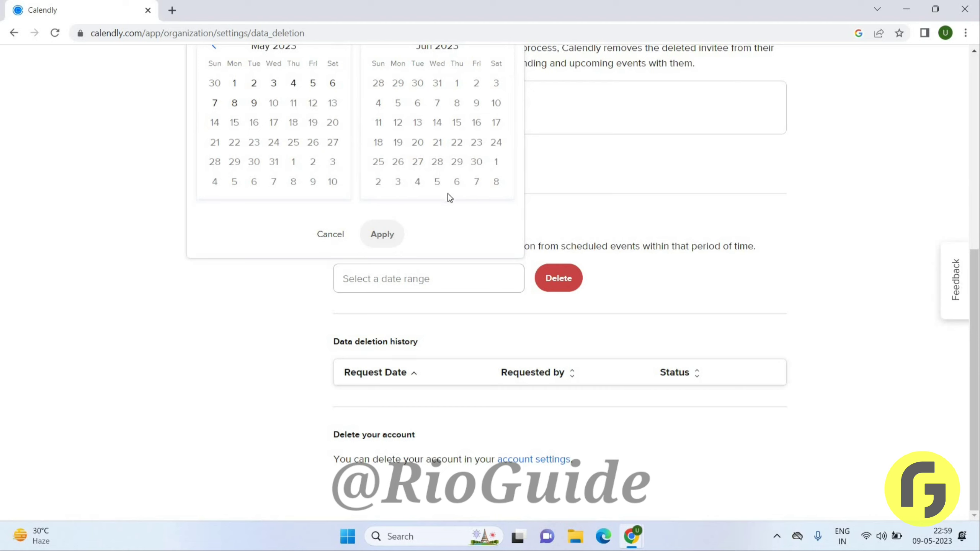
click(449, 273)
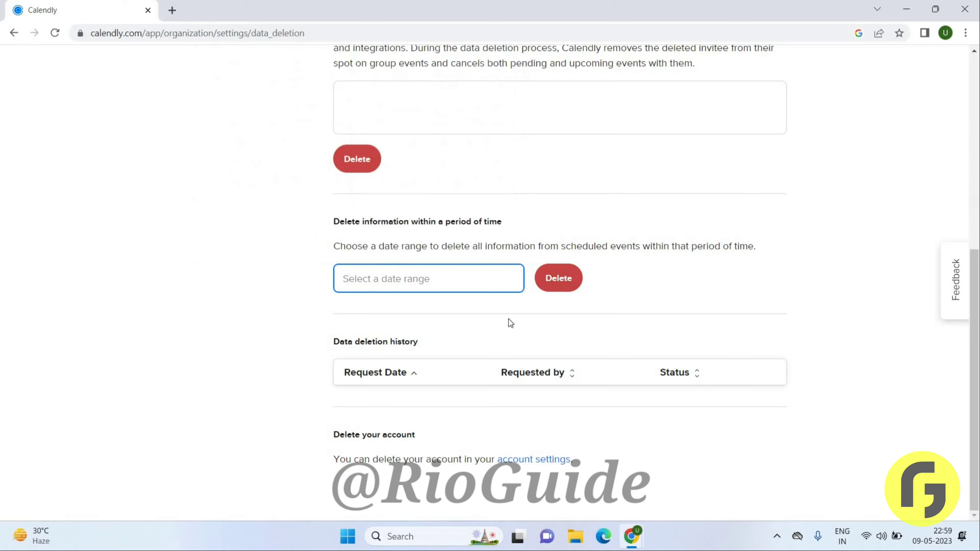
drag(337, 341, 521, 403)
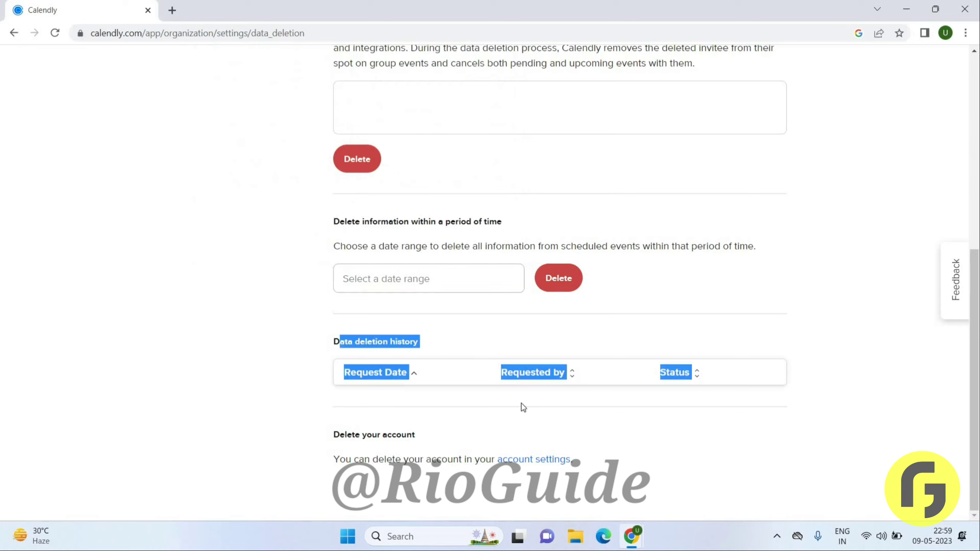
click(387, 379)
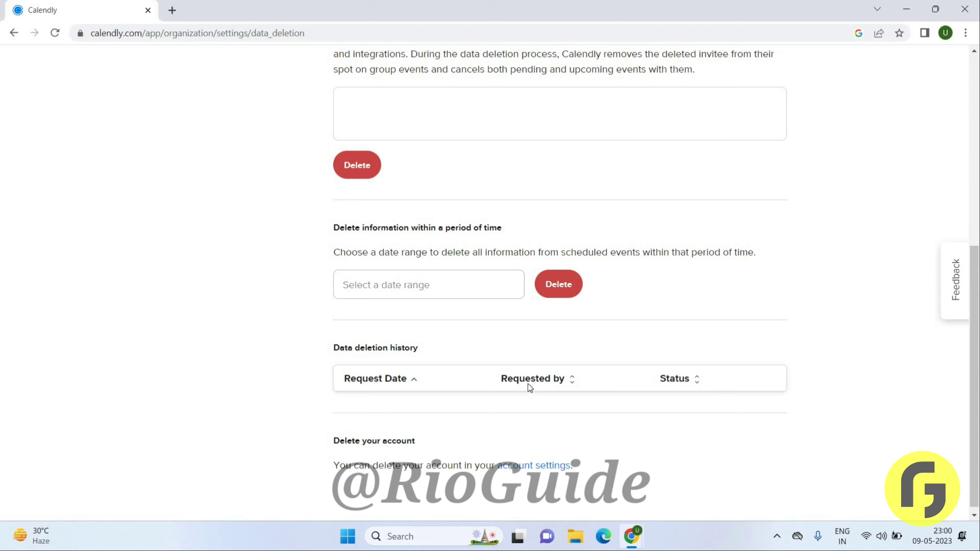
scroll(529, 384, up, 8)
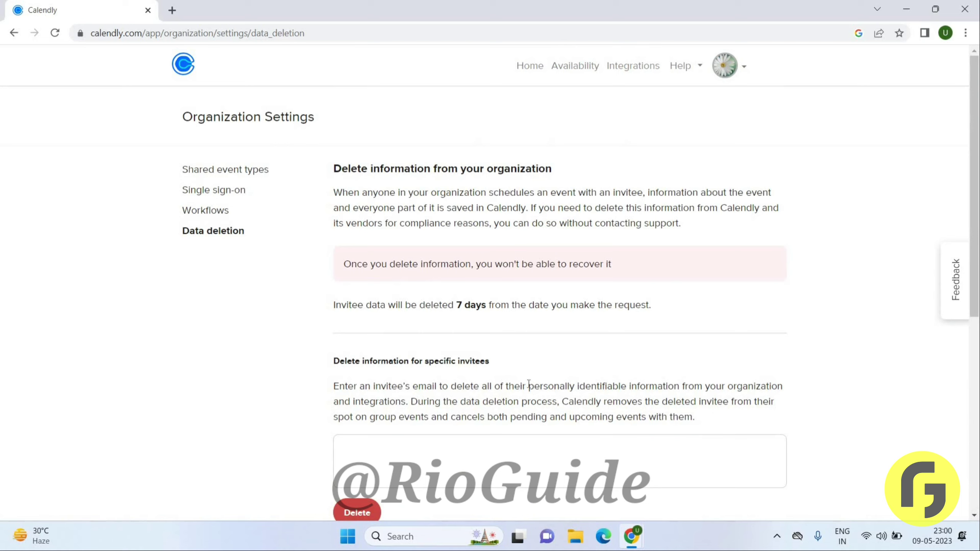